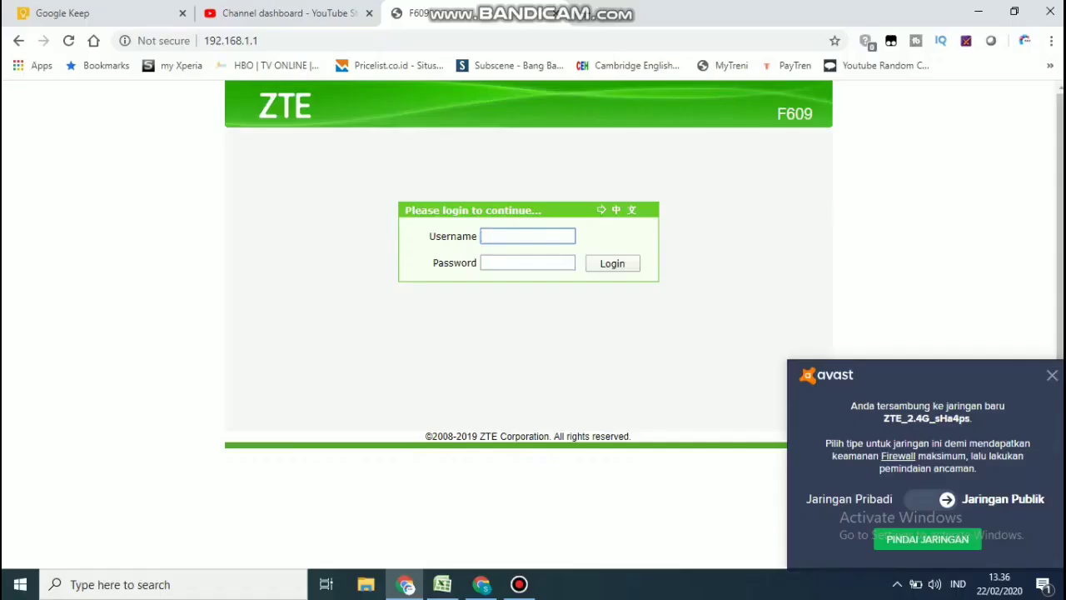
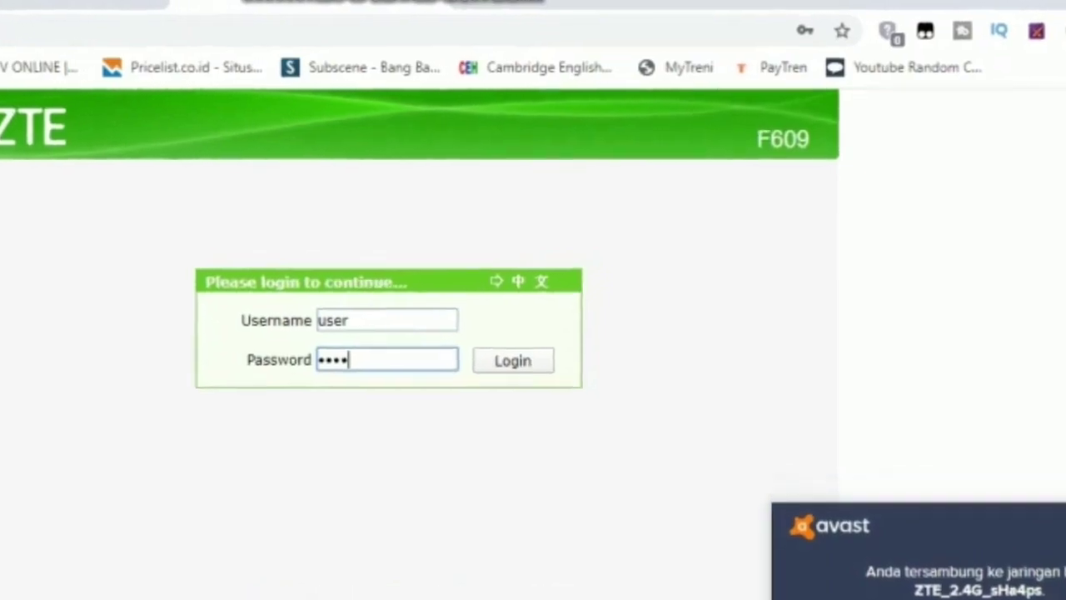
Log in to the router at 192.168.1.1 with the admin username and password.
key(Return)
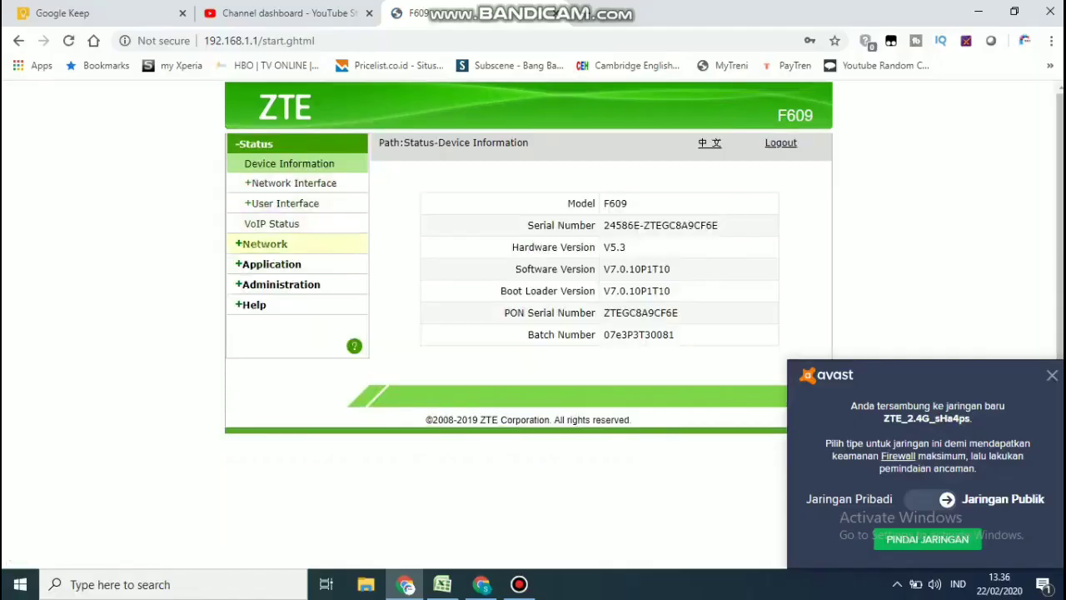
On the WLAN Security page, show SSID1's passphrase and replace it with a new one.
click(265, 243)
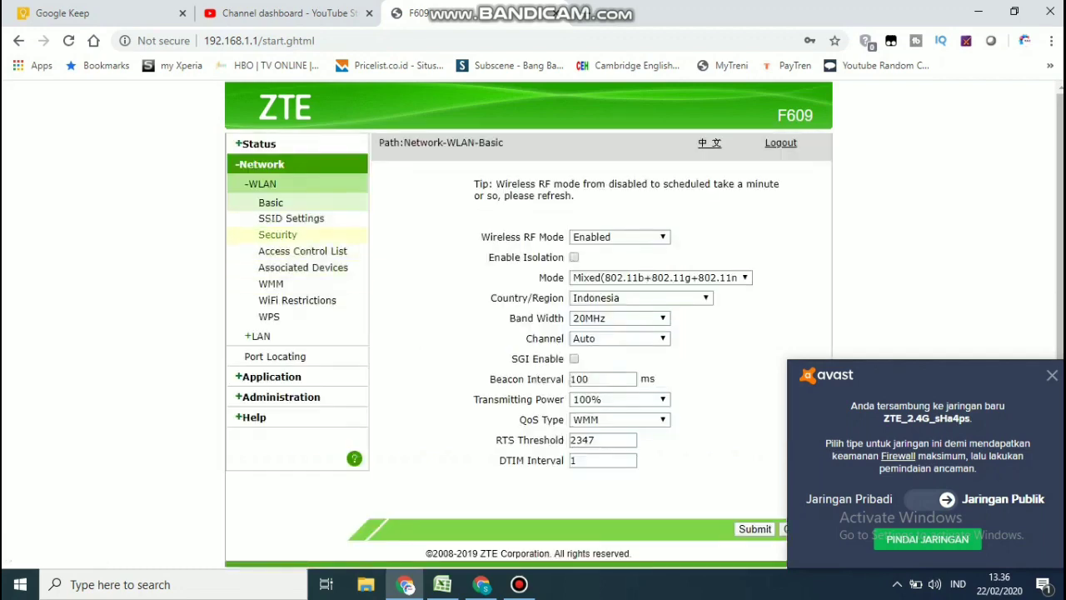
click(278, 234)
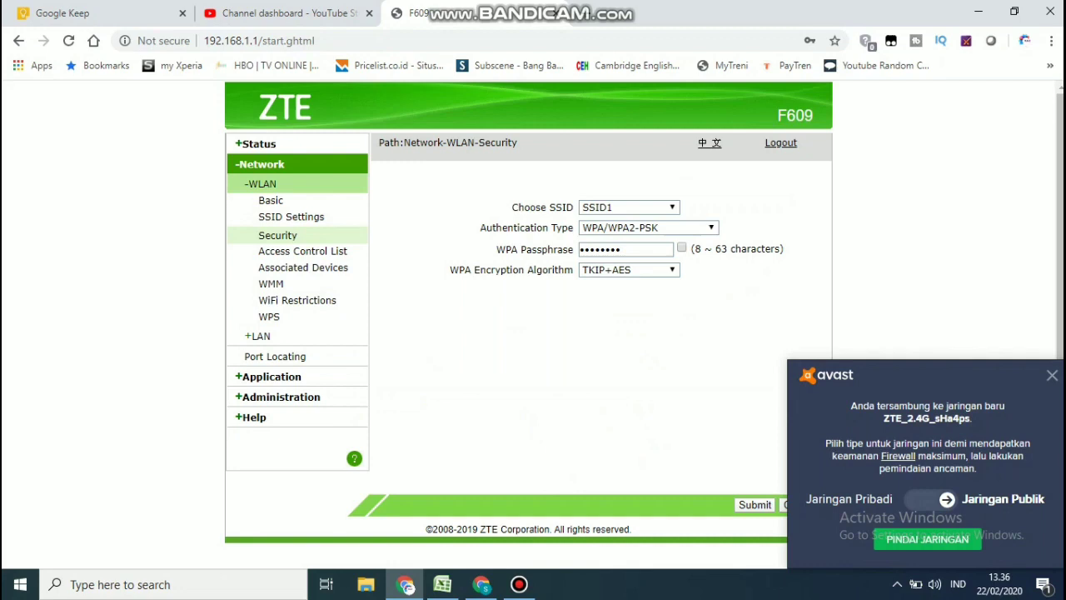
click(681, 247)
double_click(602, 249)
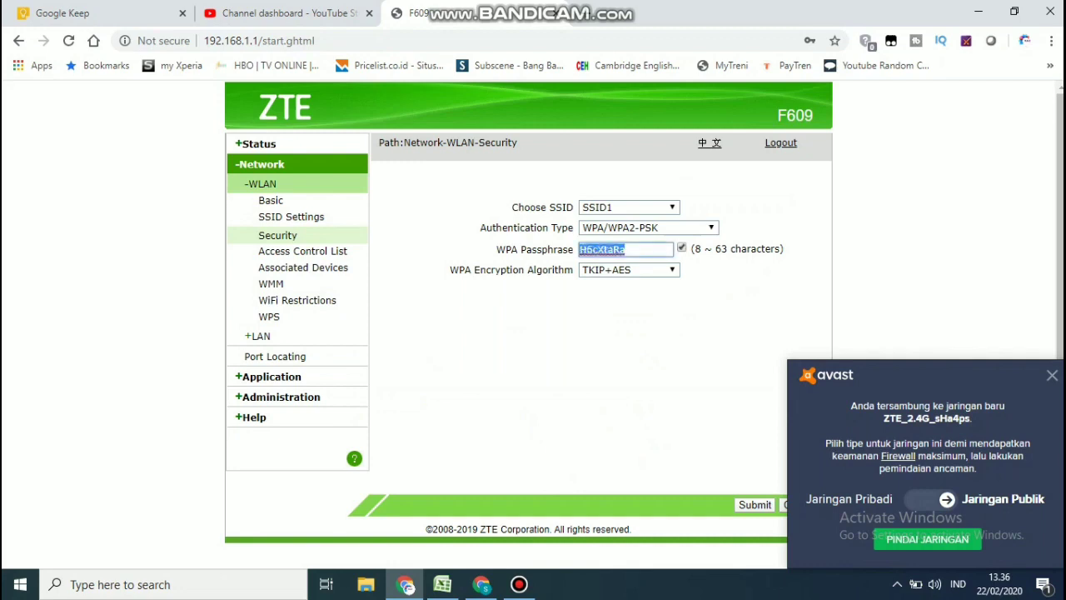
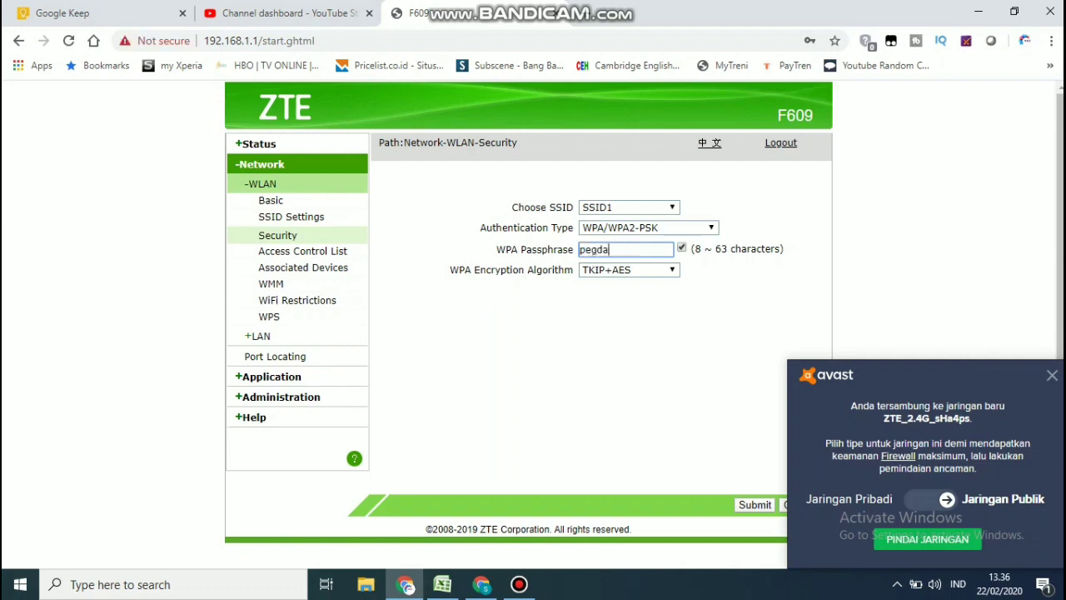
key(BackSpace)
key(BackSpace)
key(BackSpace)
key(BackSpace)
key(BackSpace)
key(Tab)
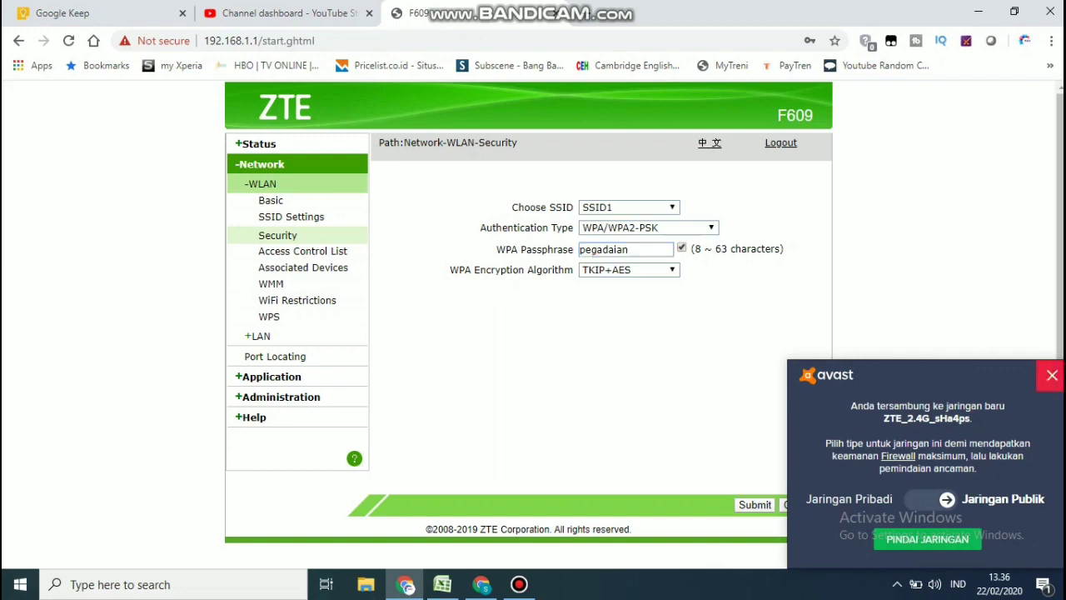
Submit the new WPA passphrase and accept the weak-password warning.
click(1051, 375)
click(755, 505)
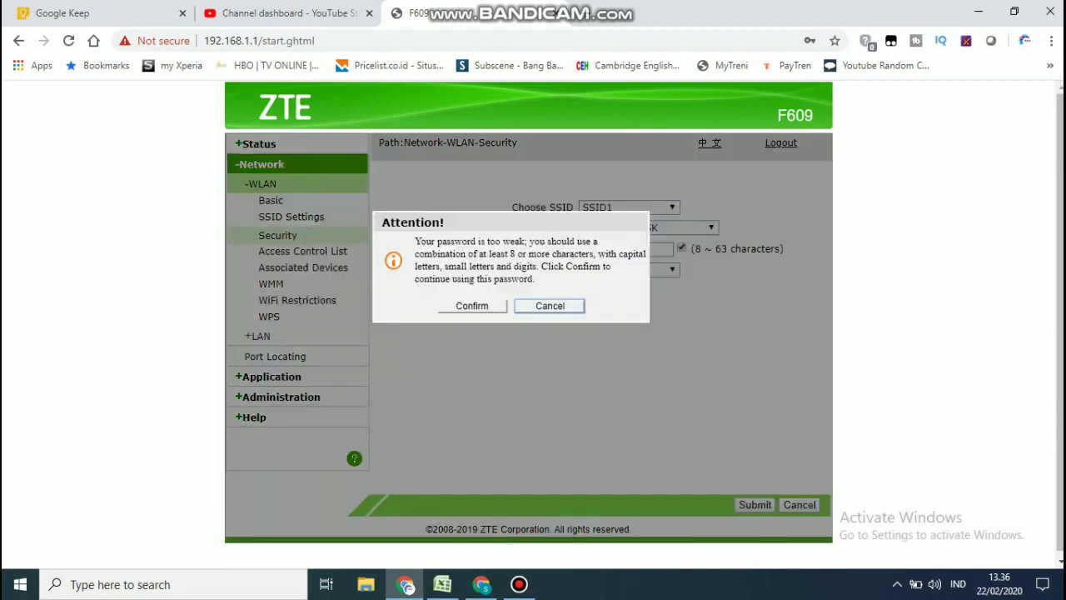
click(471, 306)
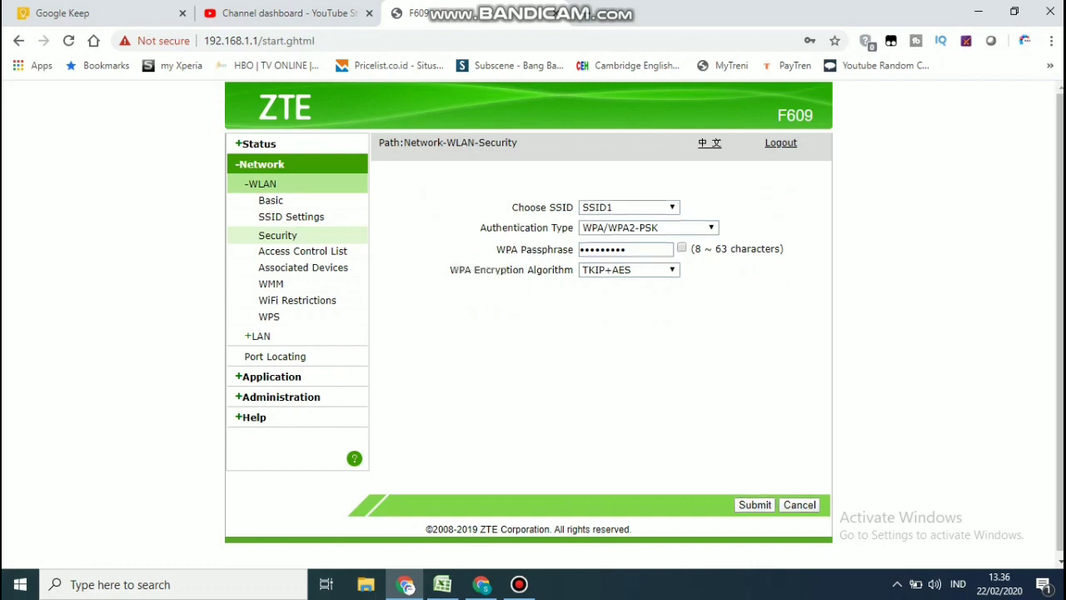
click(896, 583)
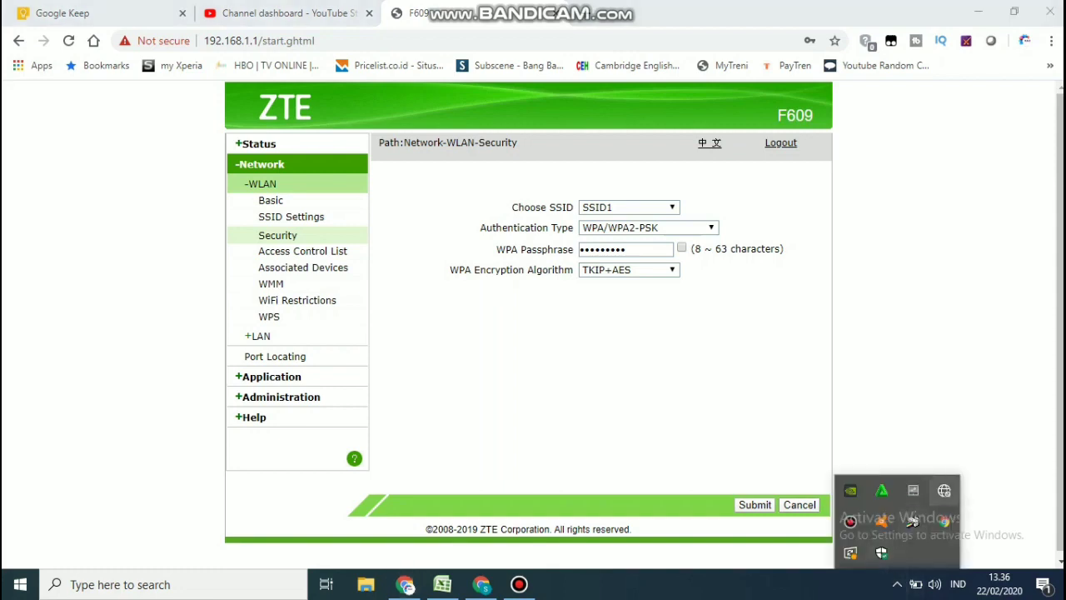
Reconnect the laptop to ZTE_2.4G_sHa4ps using the new Wi-Fi security key.
click(944, 490)
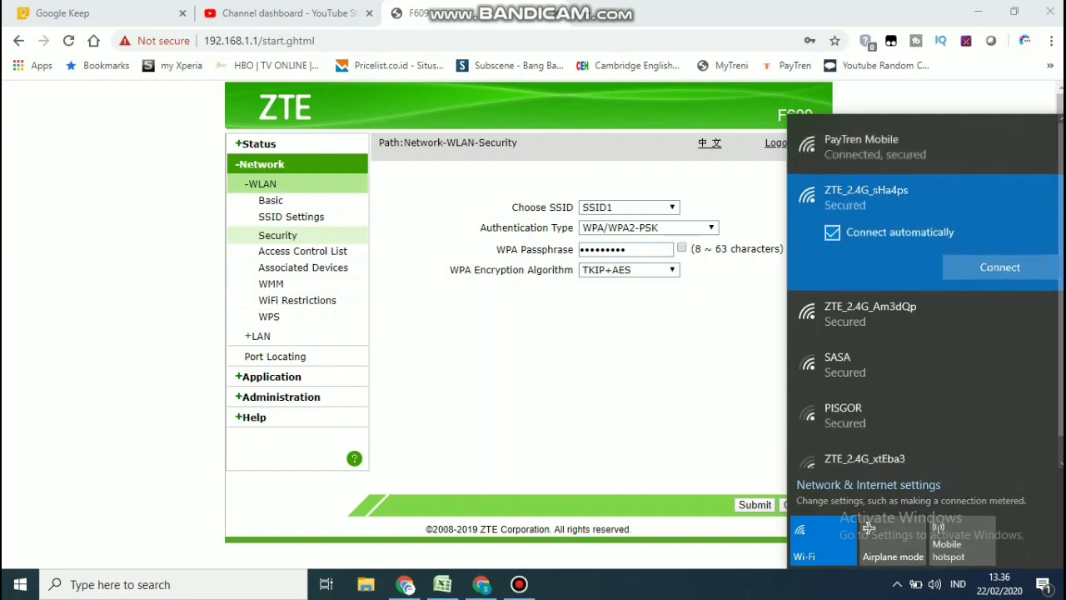
key(Return)
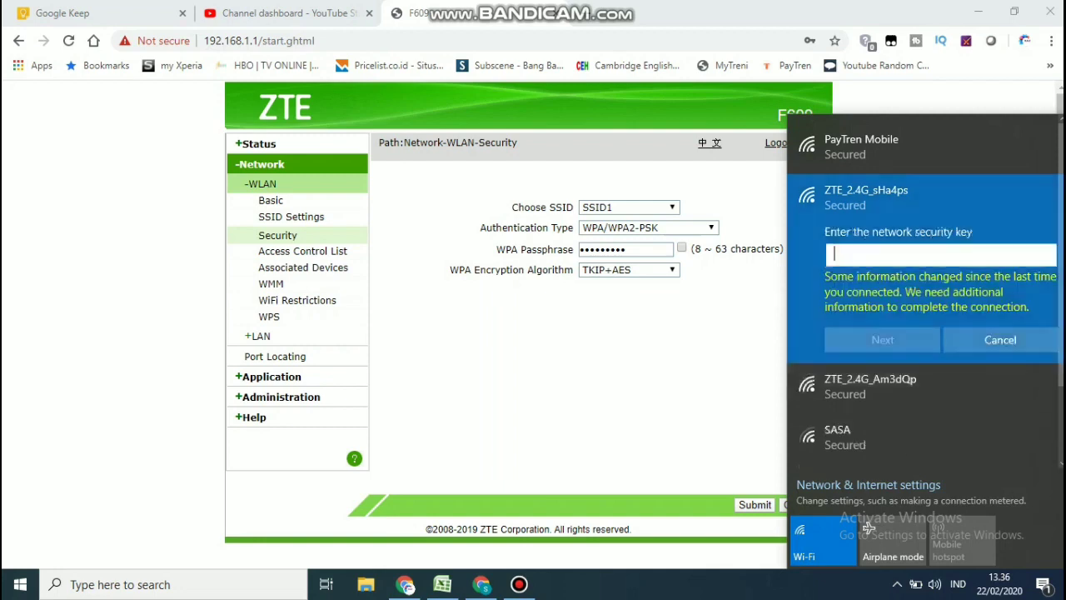
text(*********)
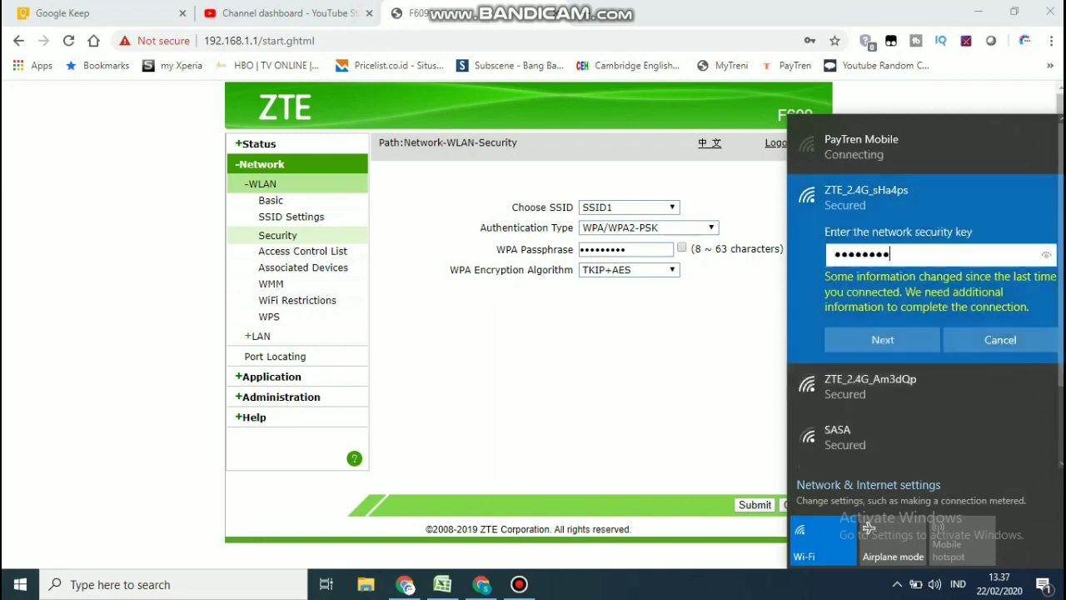
text(*)
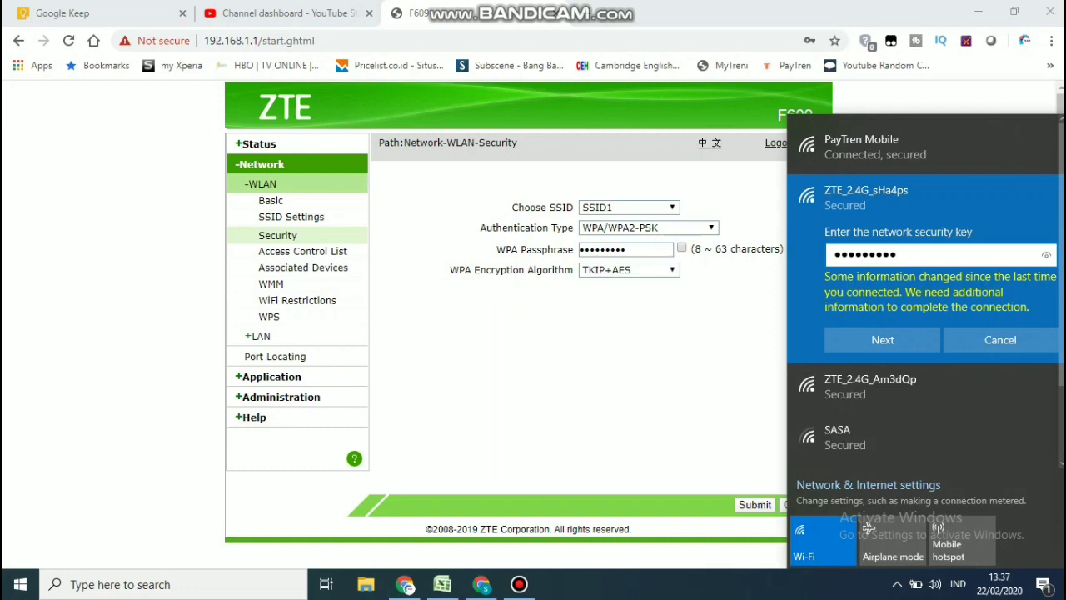
key(alt+F8)
key(Return)
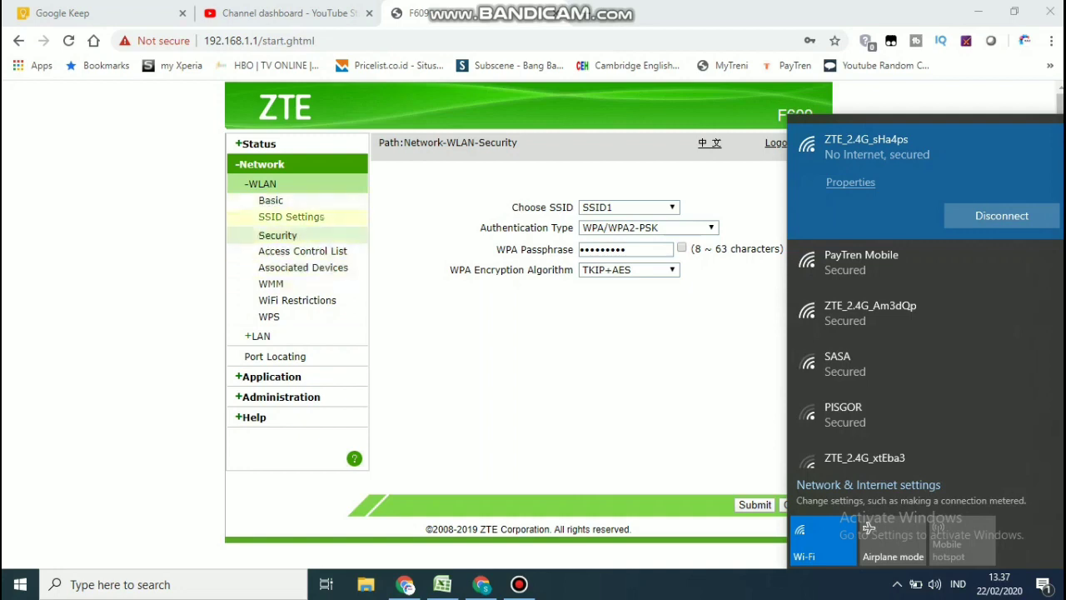
key(Escape)
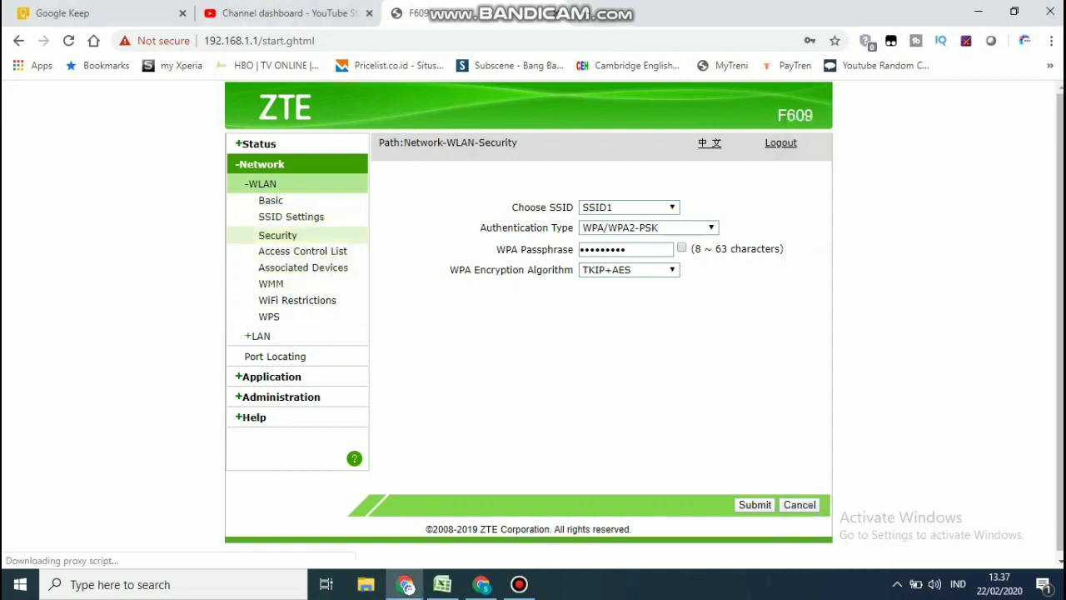
On the SSID Settings page, change the SSID Name to PELITA, check Hide SSID, and submit.
click(291, 217)
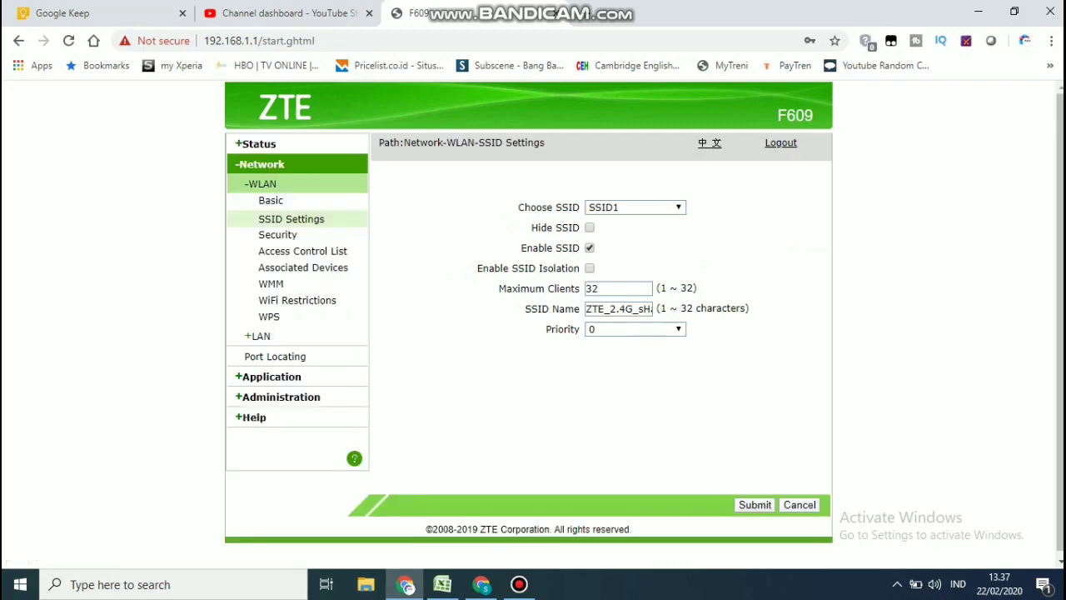
click(612, 309)
double_click(612, 309)
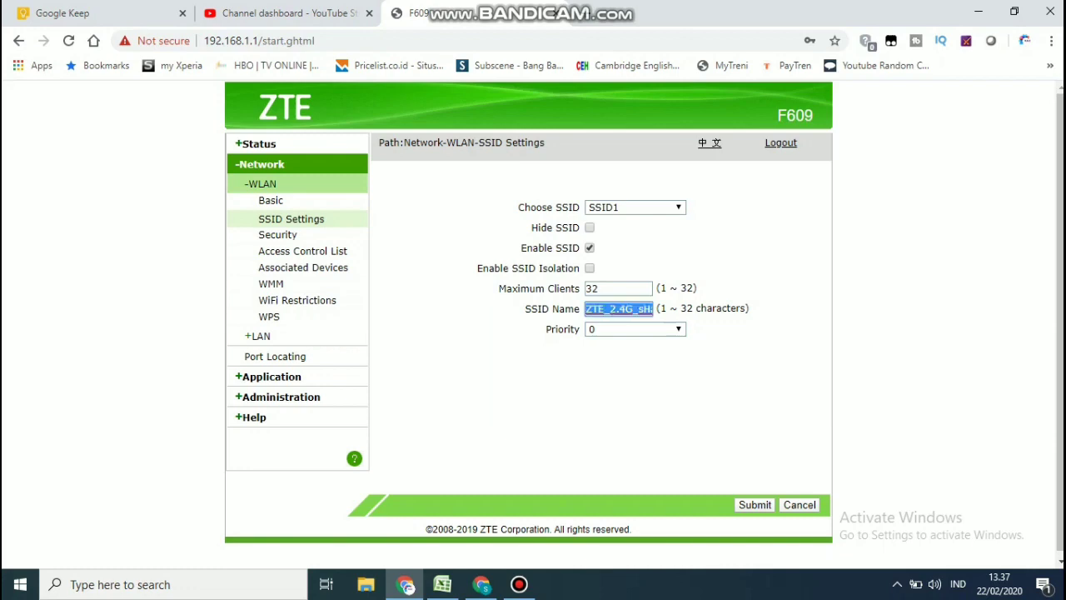
text(PELITA)
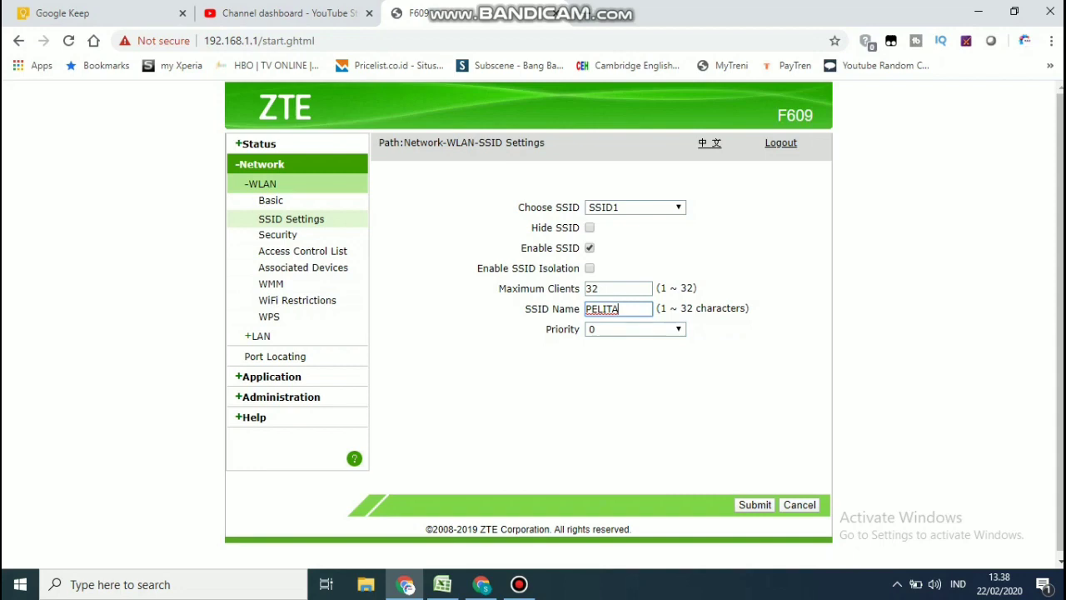
click(589, 227)
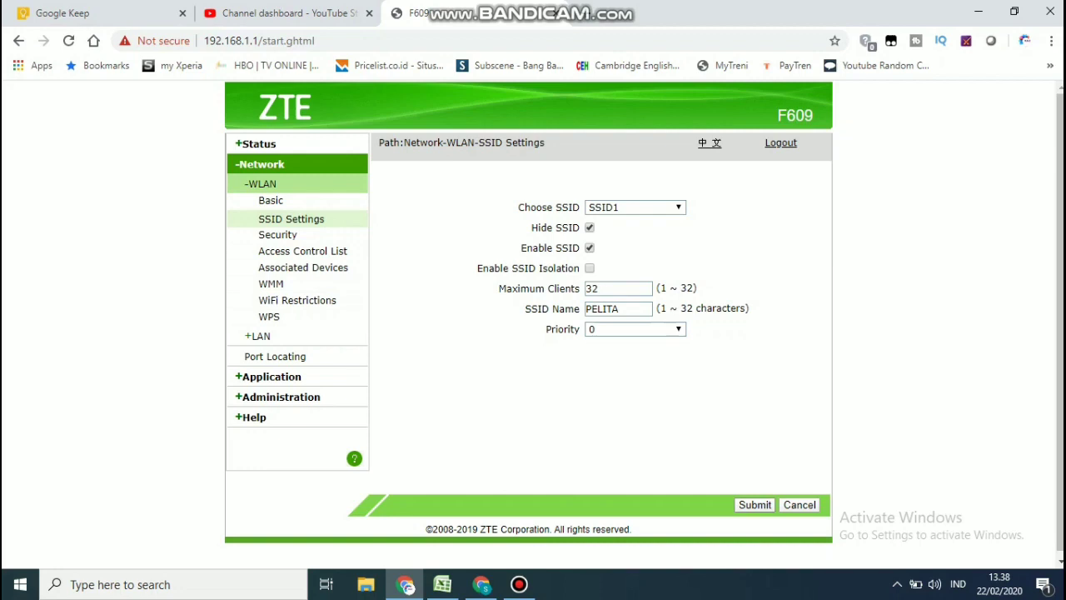
click(754, 504)
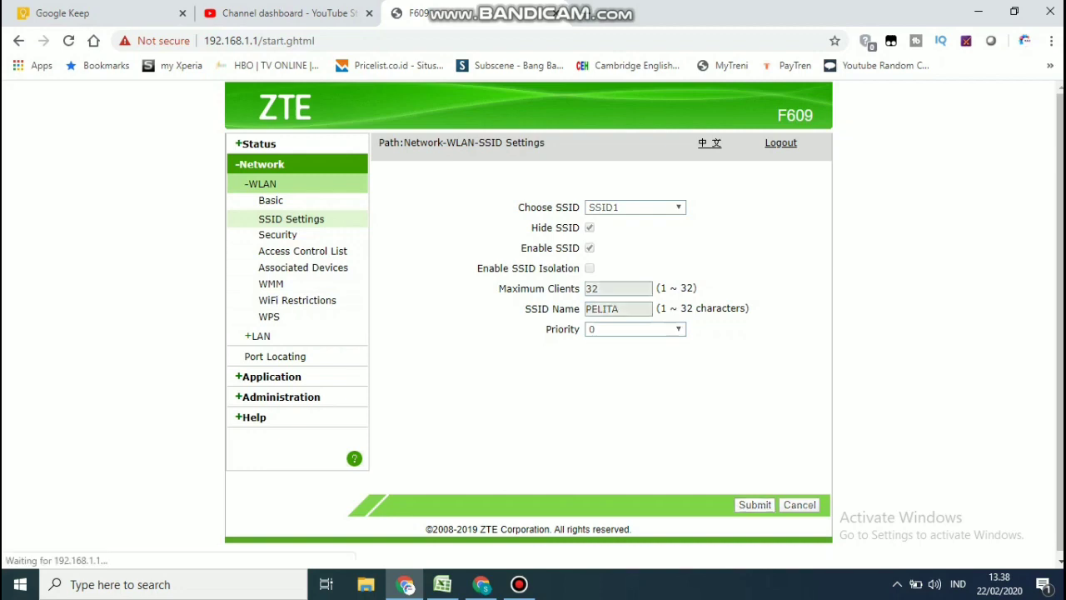